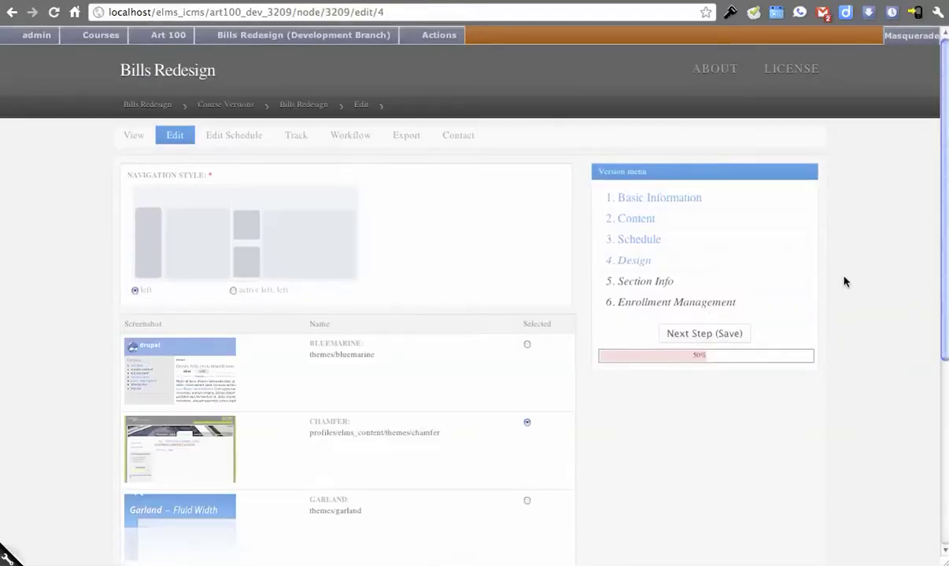
- Choose the Pushbutton theme for the Bills Redesign version on the Design step
scroll(712, 398, "down", 1)
scroll(646, 425, "down", 1)
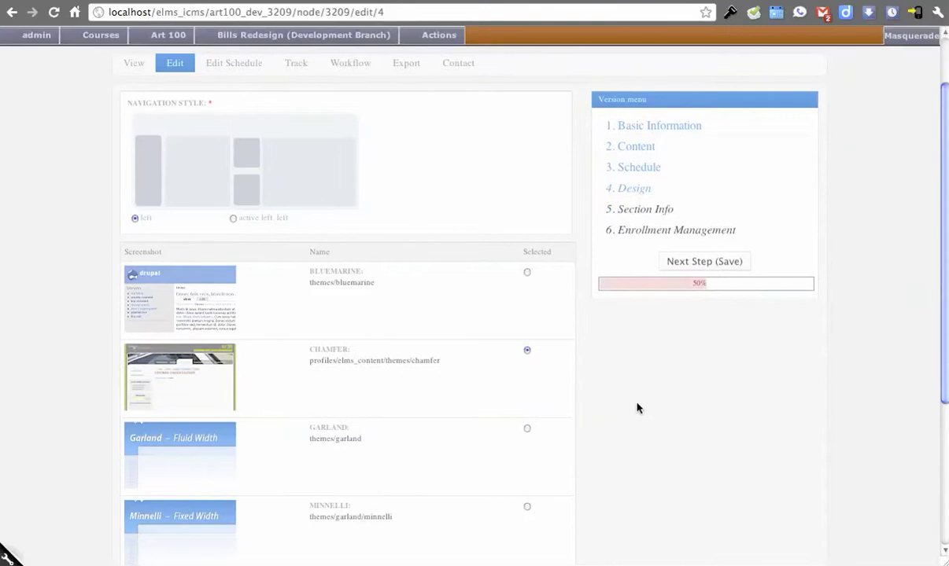
scroll(61, 285, "down", 3)
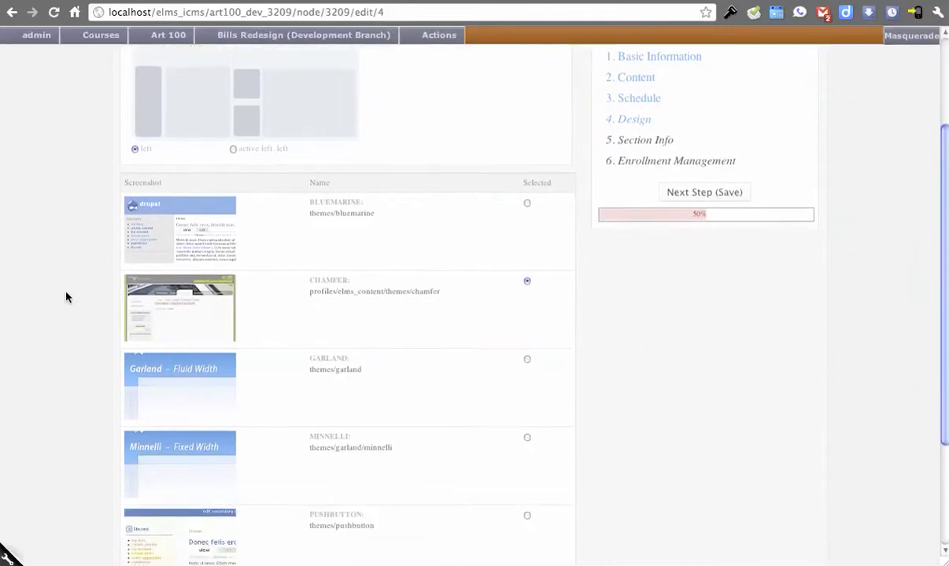
scroll(583, 274, "down", 1)
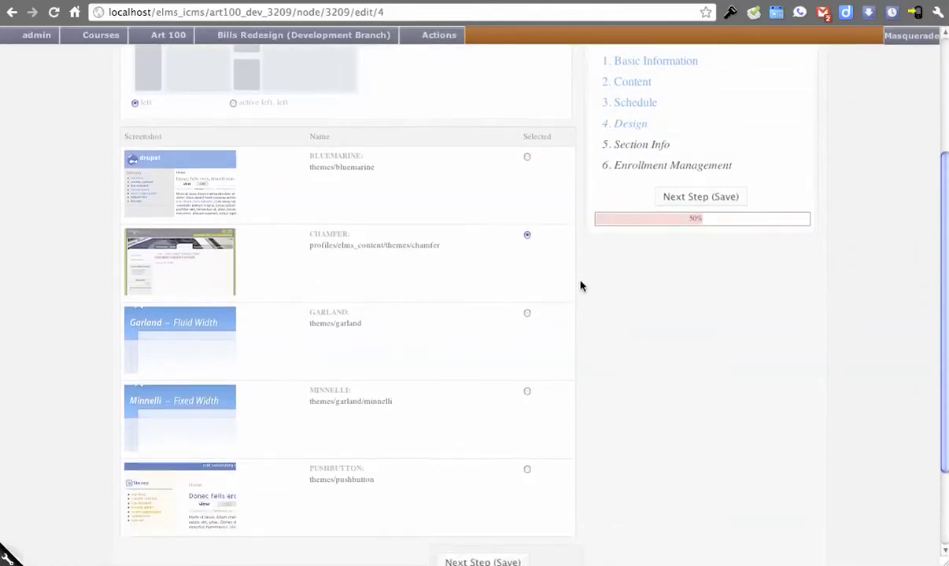
scroll(598, 369, "down", 1)
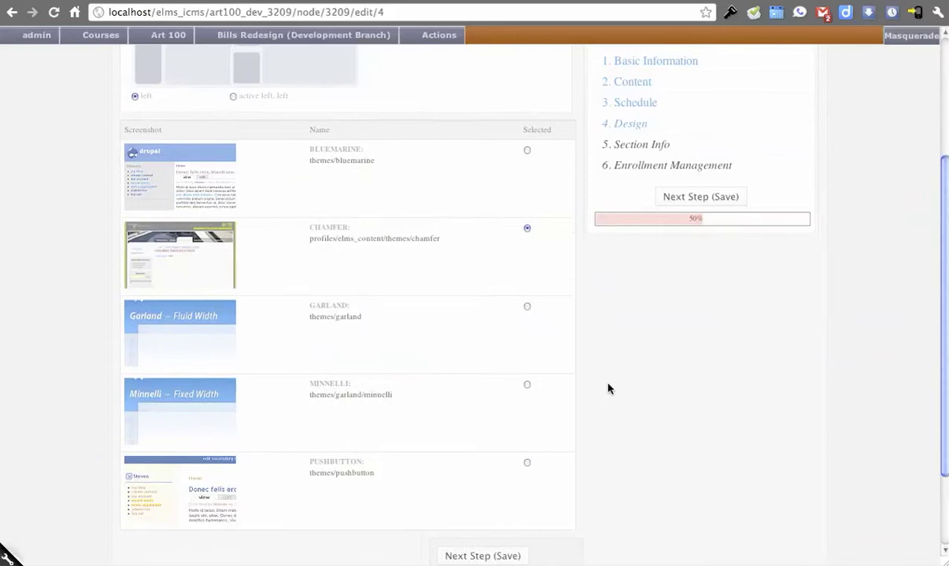
scroll(537, 285, "up", 1)
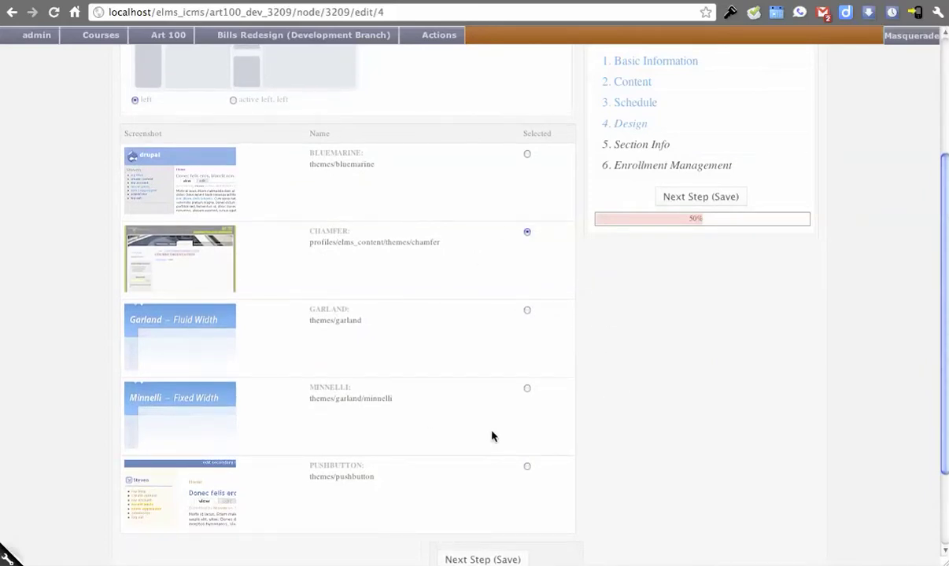
left_click(527, 467)
- Try the 'active left, left' navigation style, then switch back to 'left'
scroll(64, 265, "up", 3)
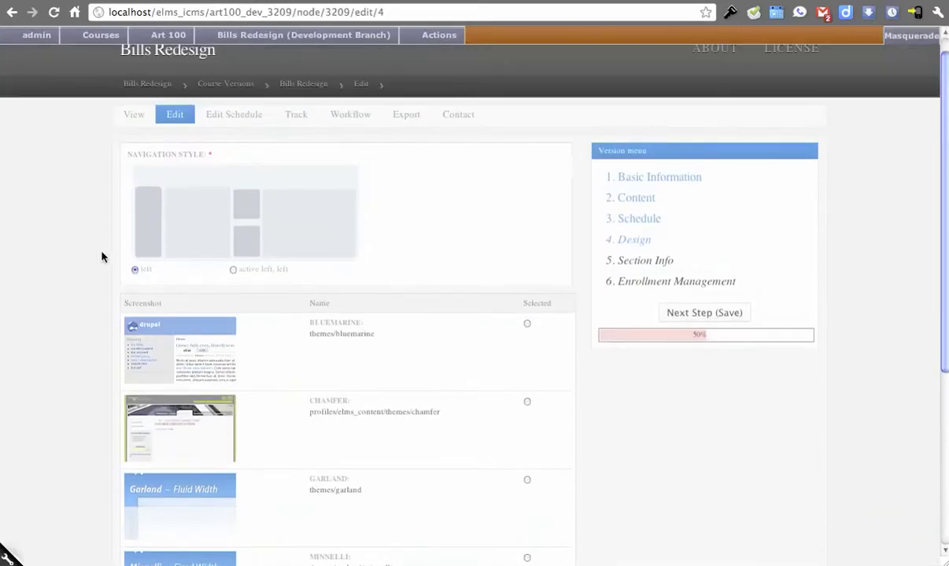
mouse_move(118, 209)
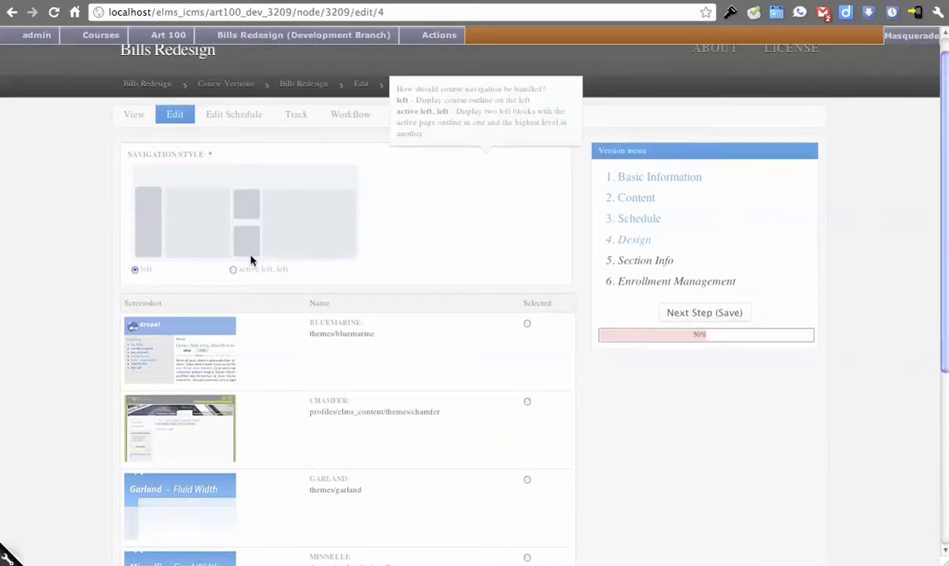
scroll(254, 313, "down", 1)
left_click(233, 232)
left_click(135, 232)
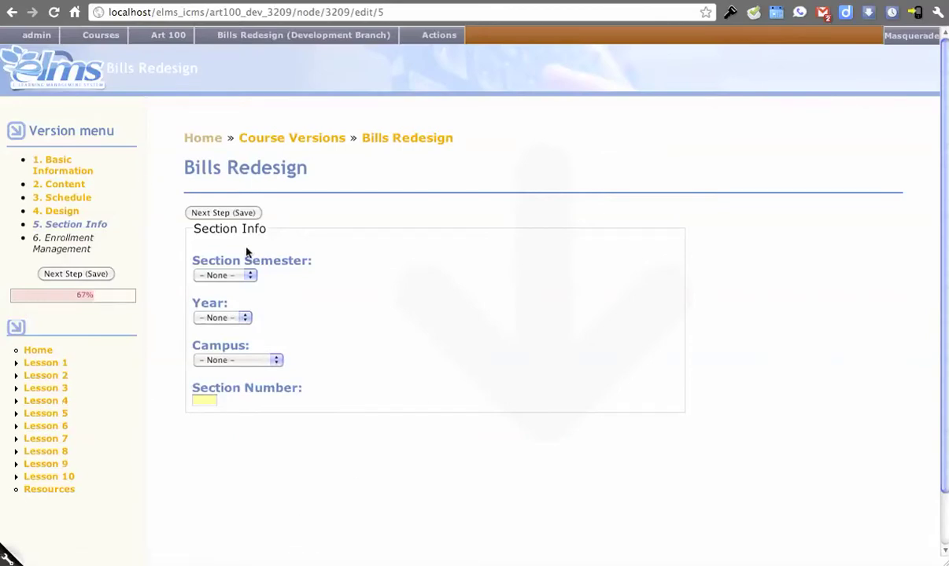
- Set Section Info to Spring semester, year 201112, Campus 3, section 123, and save it
left_click(234, 276)
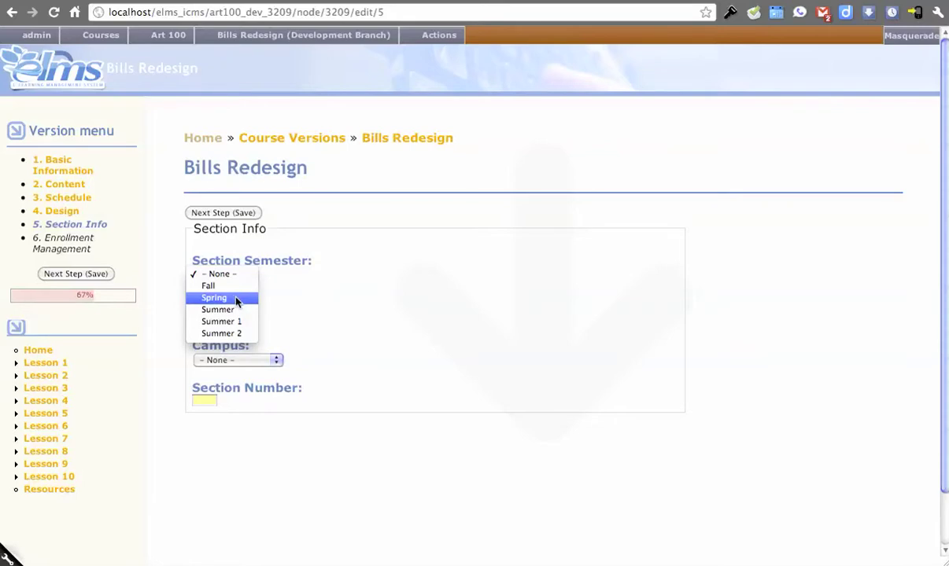
left_click(236, 300)
left_click(234, 318)
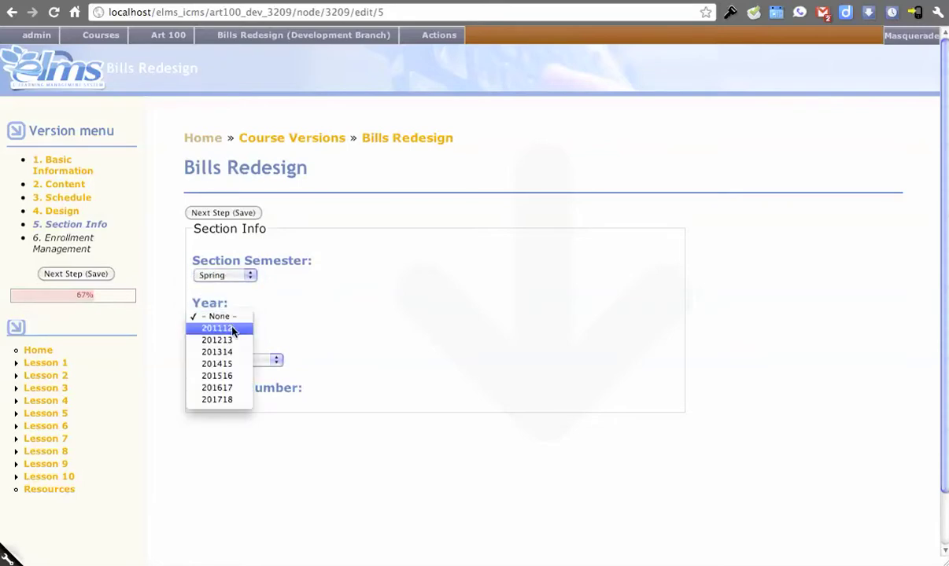
left_click(225, 328)
left_click(247, 358)
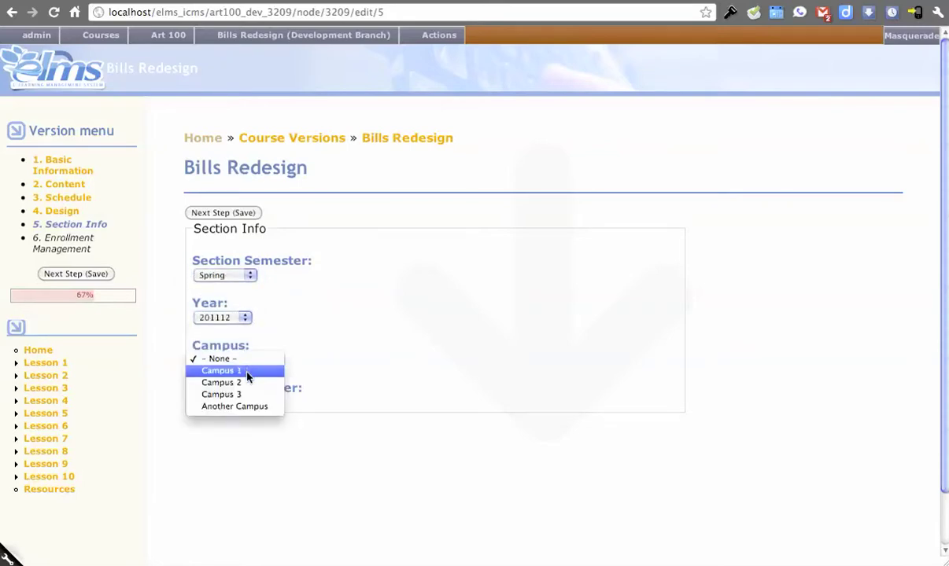
left_click(250, 394)
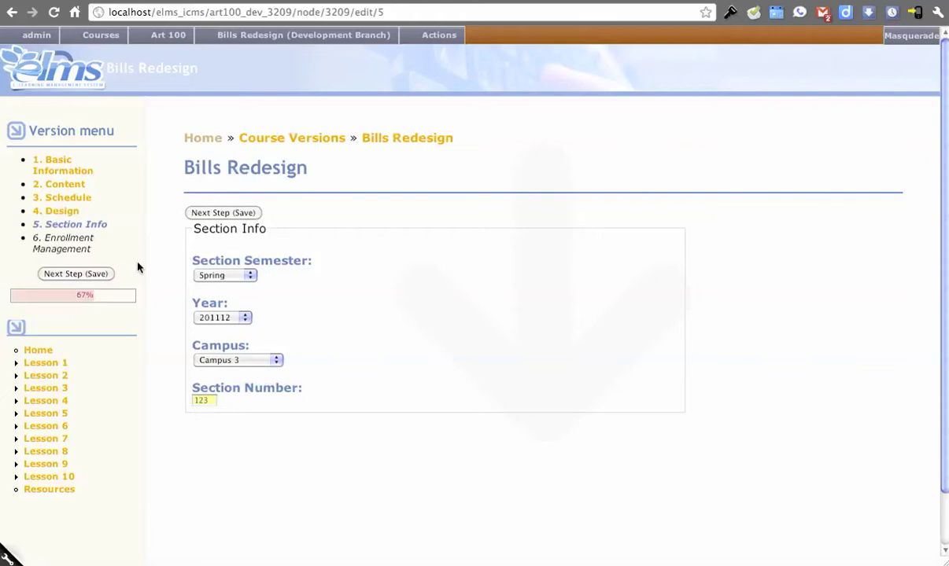
left_click(225, 213)
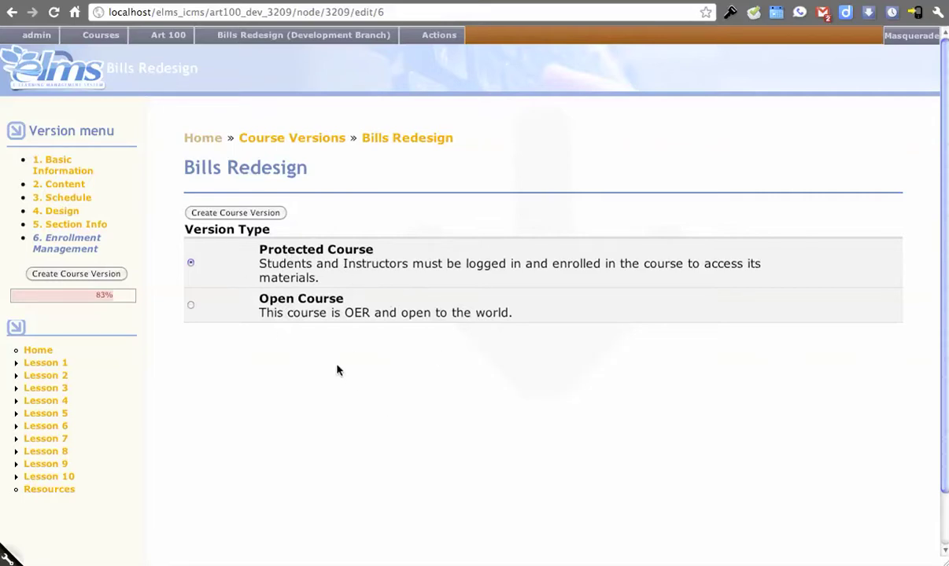
- Keep Protected Course as the version type and create the Bills Redesign course version
left_click(239, 213)
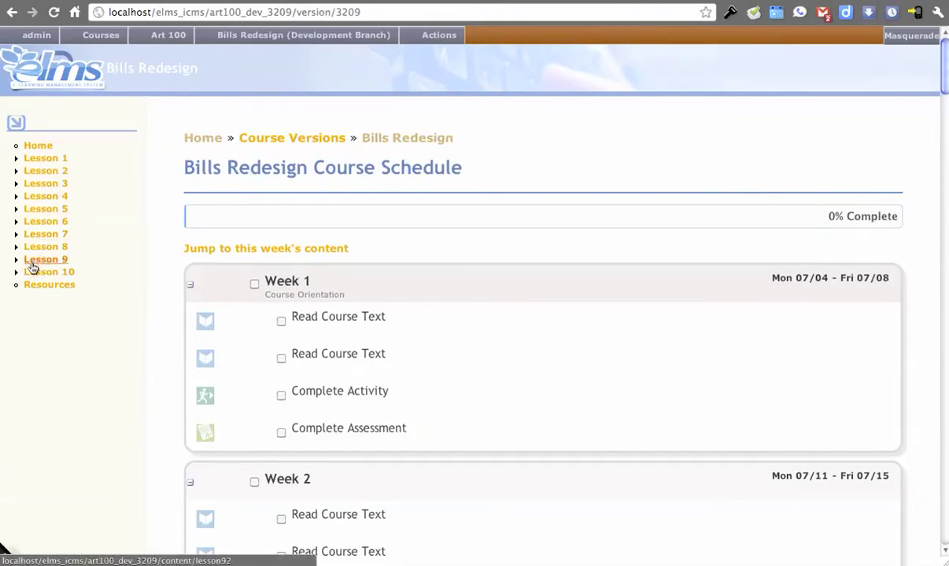
- View the Lesson 1 and Lesson 5 pages, then go to the course Outline Designer
left_click(48, 160)
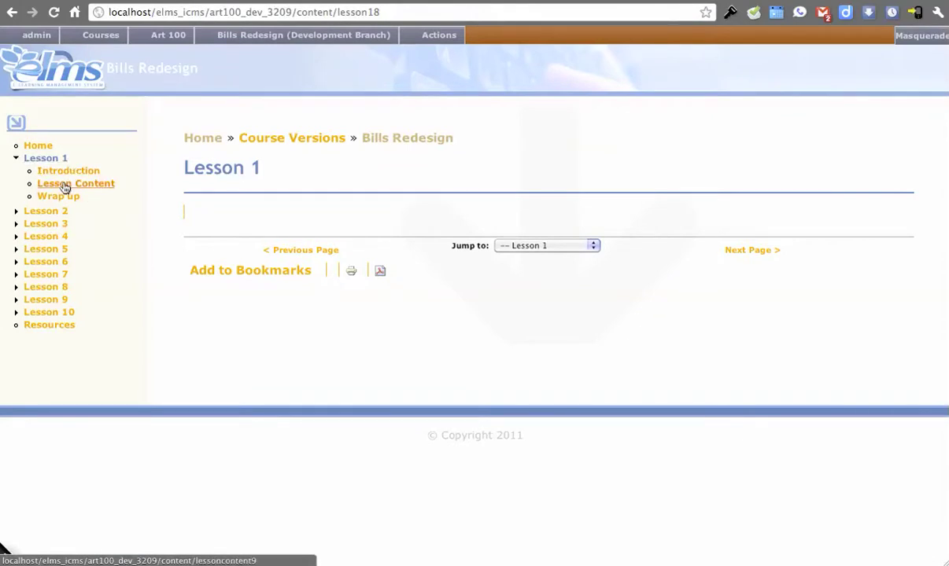
left_click(60, 249)
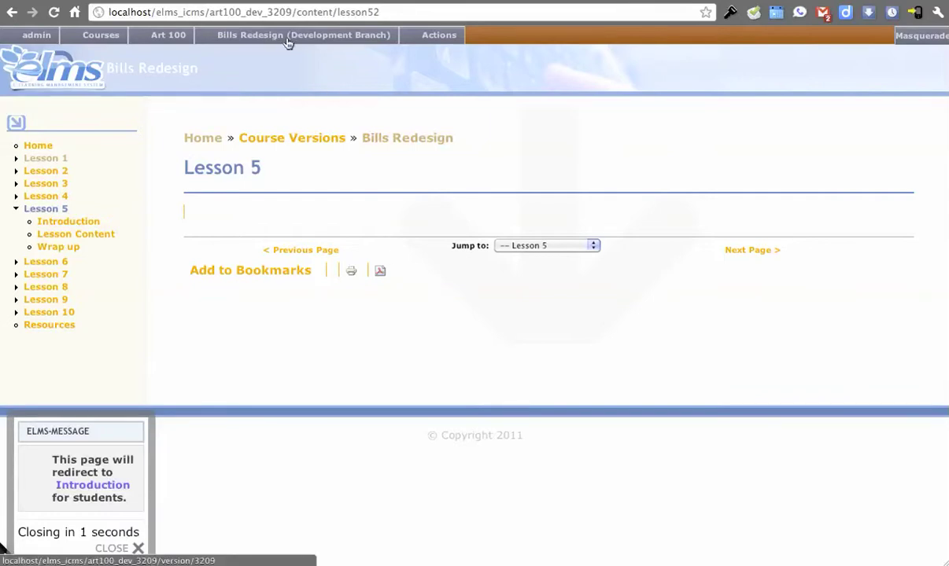
mouse_move(268, 37)
left_click(258, 69)
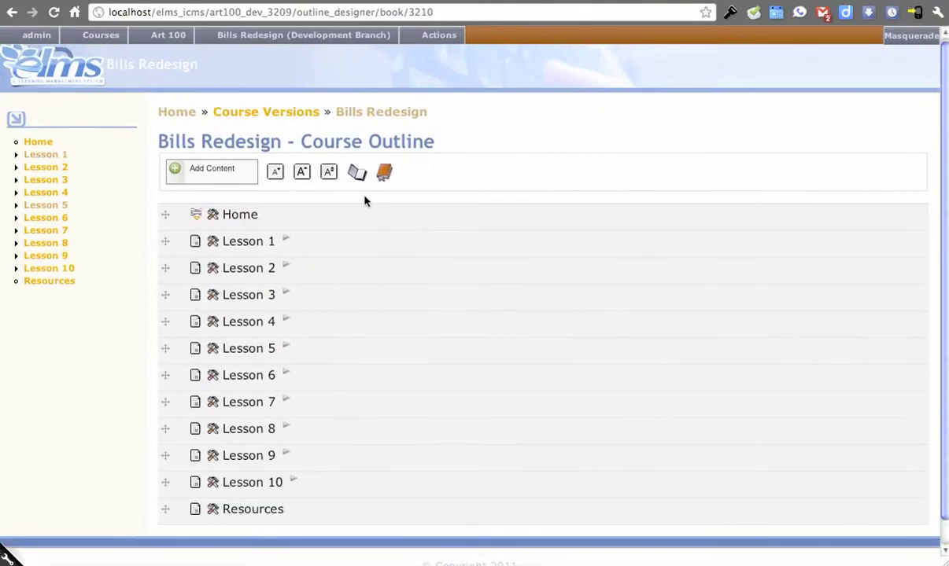
- Expand and collapse the outline's lessons, then inspect the actions available for Lesson 3
left_click(358, 175)
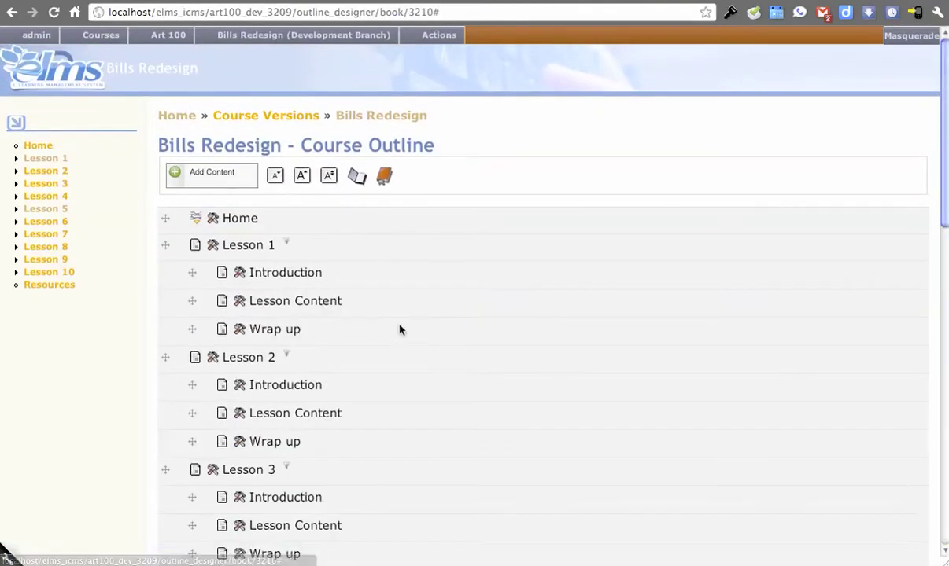
scroll(377, 311, "down", 3)
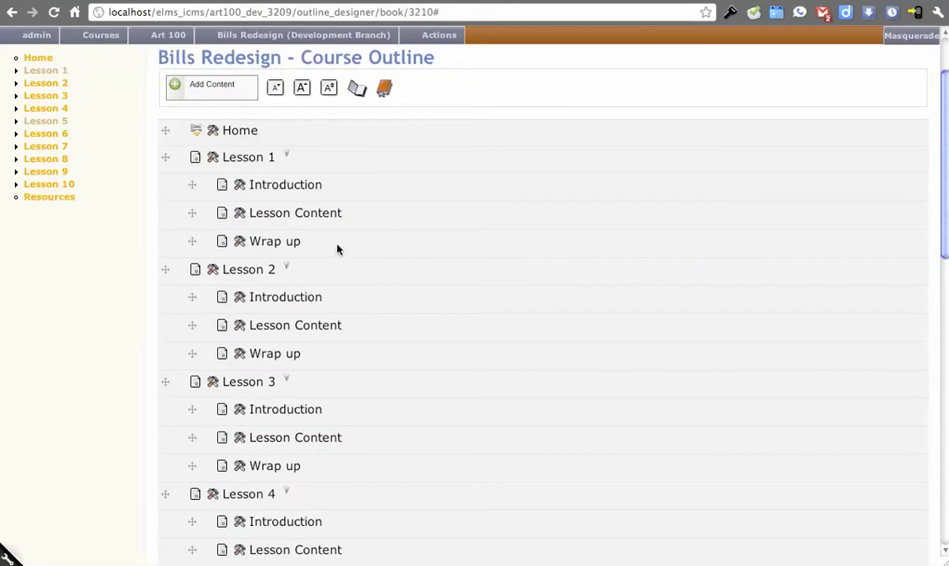
left_click(384, 91)
scroll(229, 289, "down", 1)
left_click(210, 264)
left_click(378, 264)
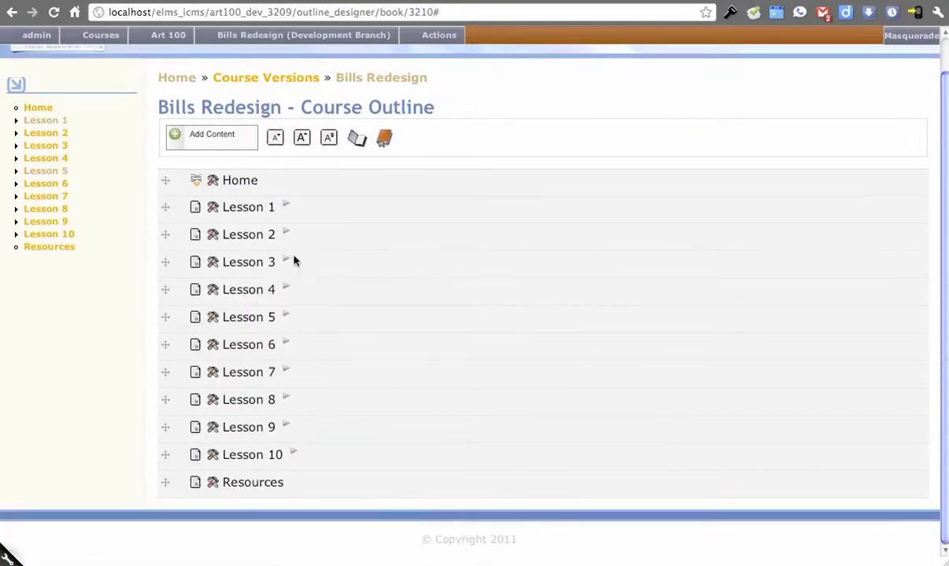
scroll(349, 263, "up", 1)
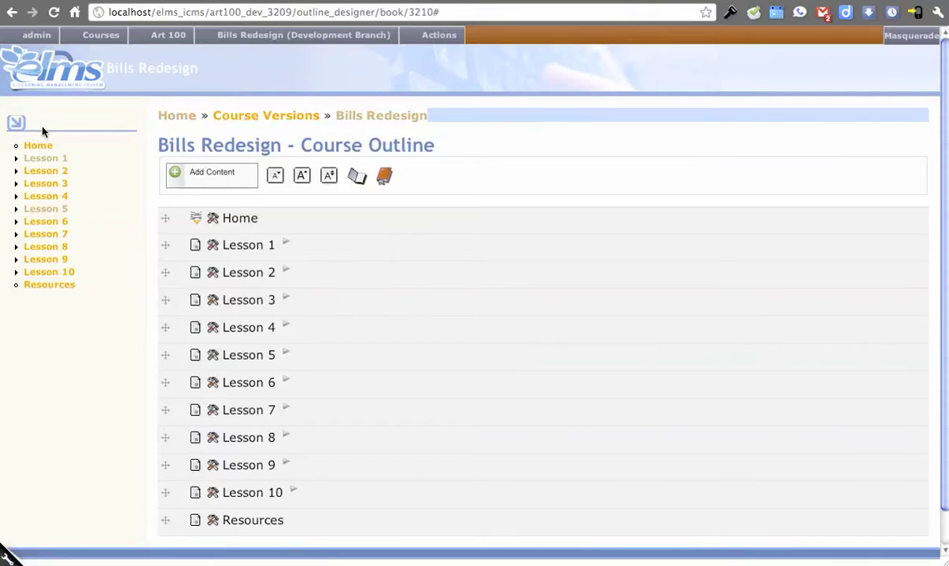
- Go from the course Home page via the redirect link to the Course Schedule and review its weeks
left_click(36, 148)
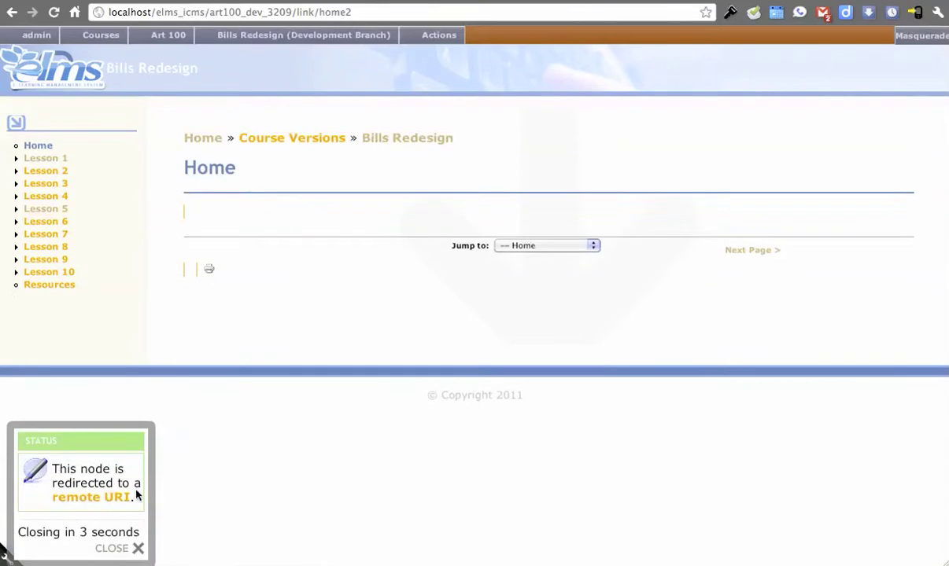
left_click(135, 496)
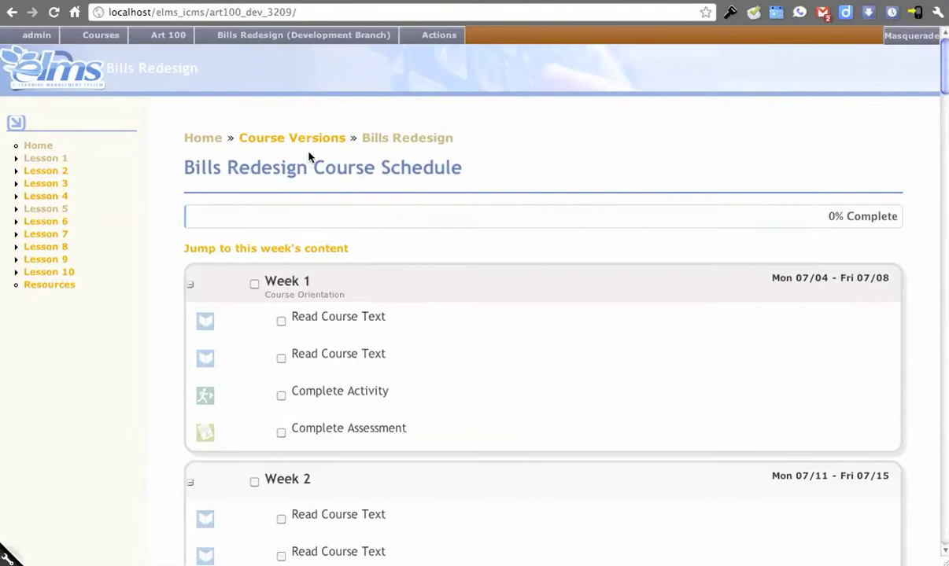
scroll(523, 193, "down", 10)
scroll(523, 195, "down", 20)
scroll(368, 281, "up", 20)
scroll(374, 282, "up", 20)
mouse_move(277, 38)
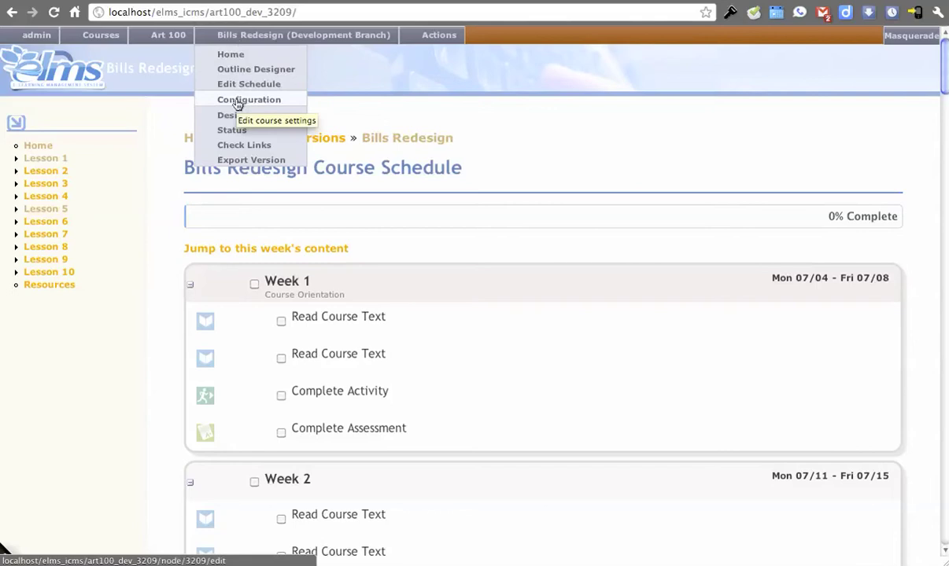
- Go to Configuration, then Design, for the Bills Redesign version
left_click(236, 105)
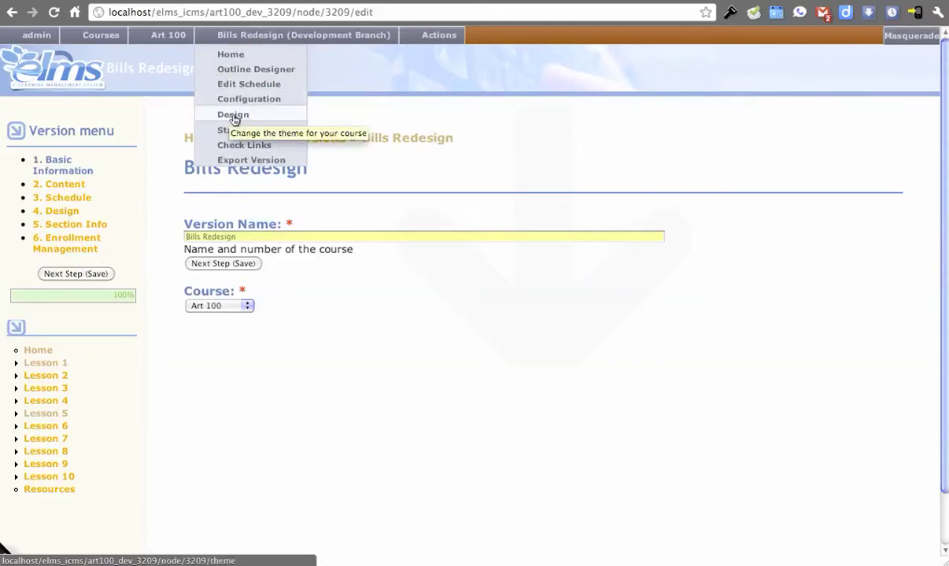
left_click(233, 116)
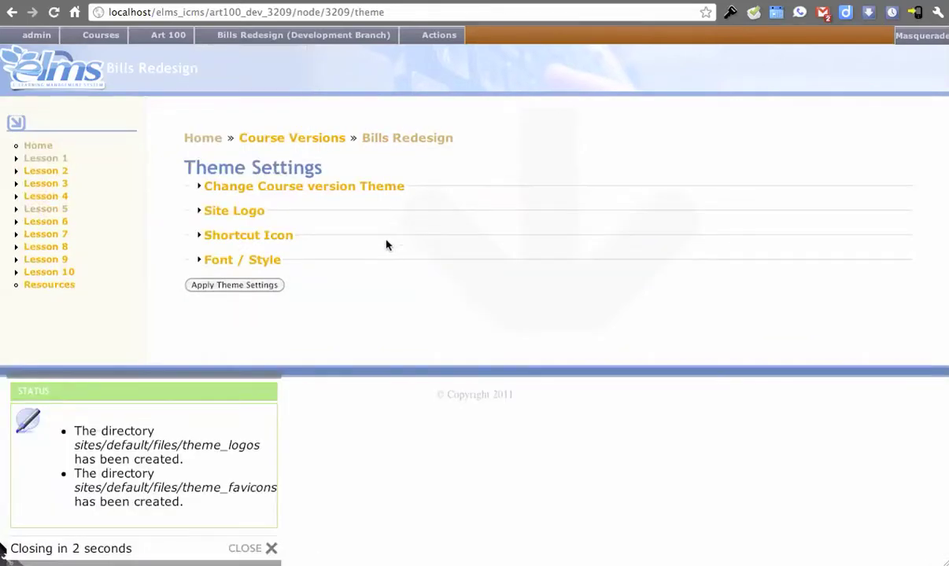
- Select the Chamfer theme and expand its Site Banner, Font / Style, Shortcut Icon and Chamfer Page settings
left_click(377, 185)
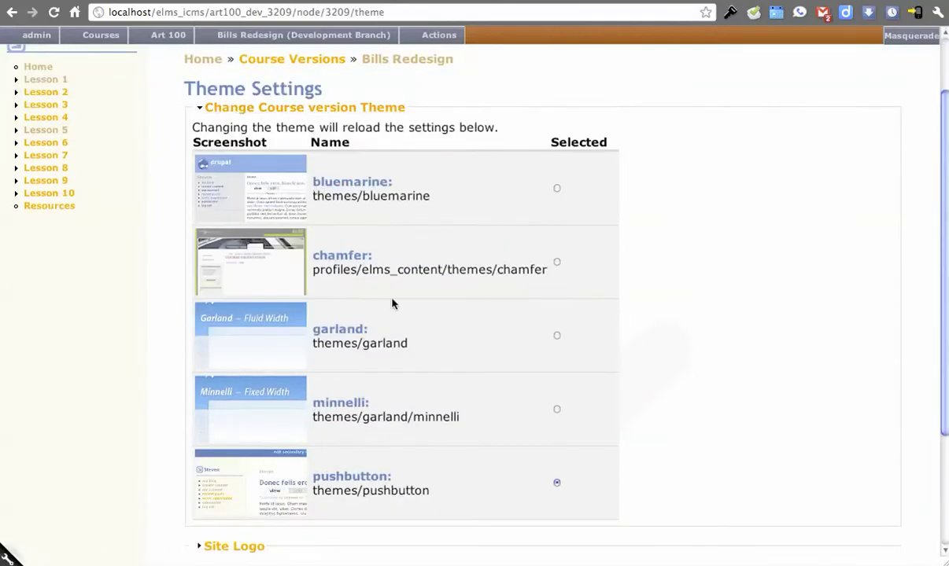
left_click(557, 263)
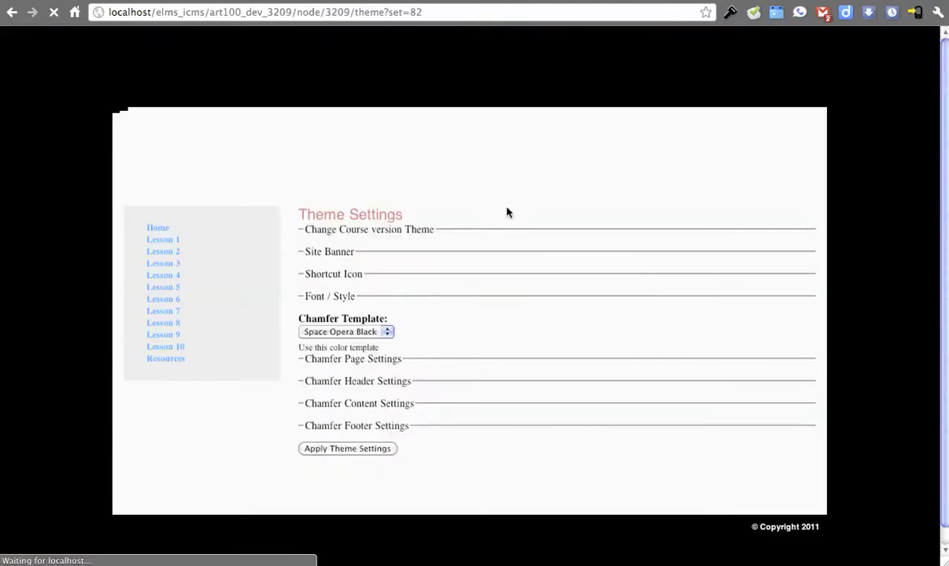
left_click(340, 252)
scroll(357, 291, "down", 2)
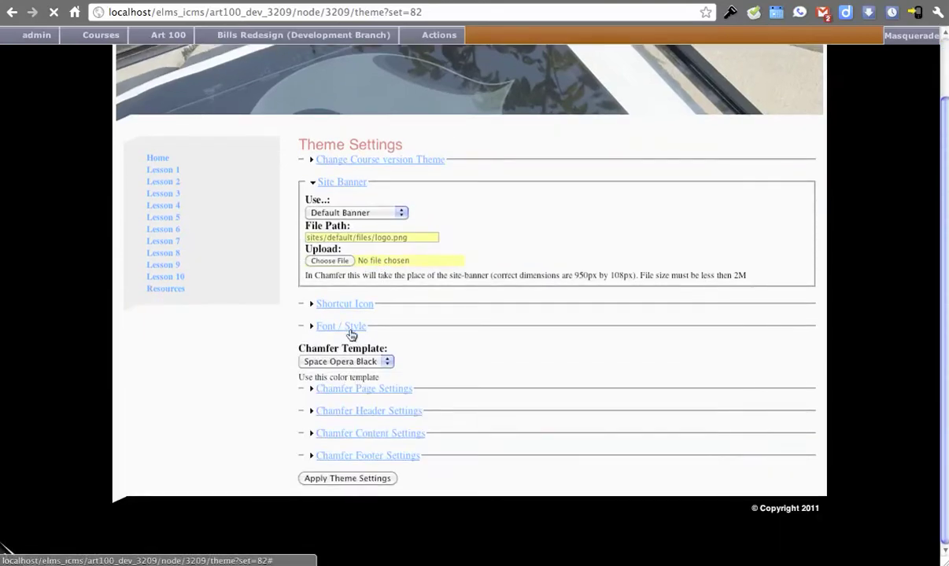
left_click(352, 327)
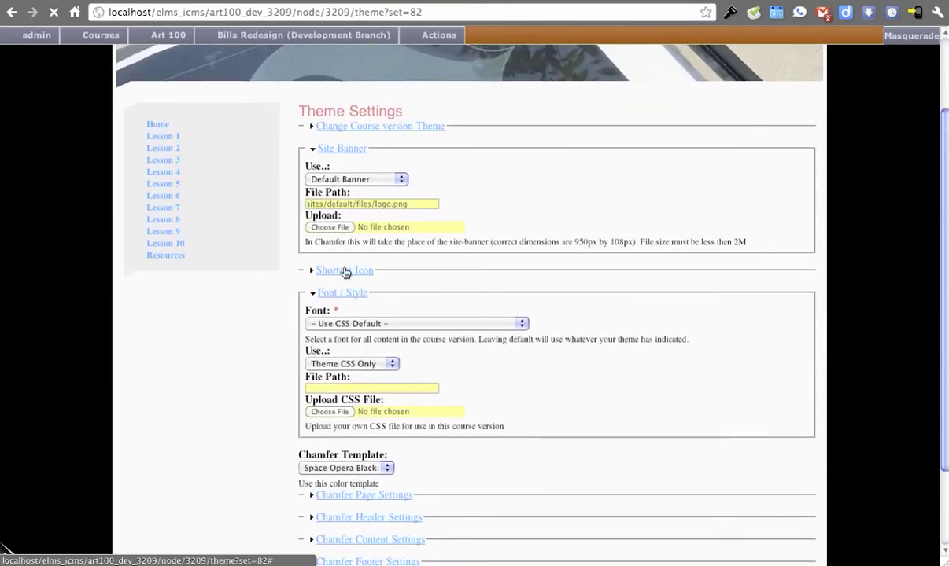
left_click(345, 270)
scroll(263, 311, "down", 1)
scroll(232, 307, "down", 2)
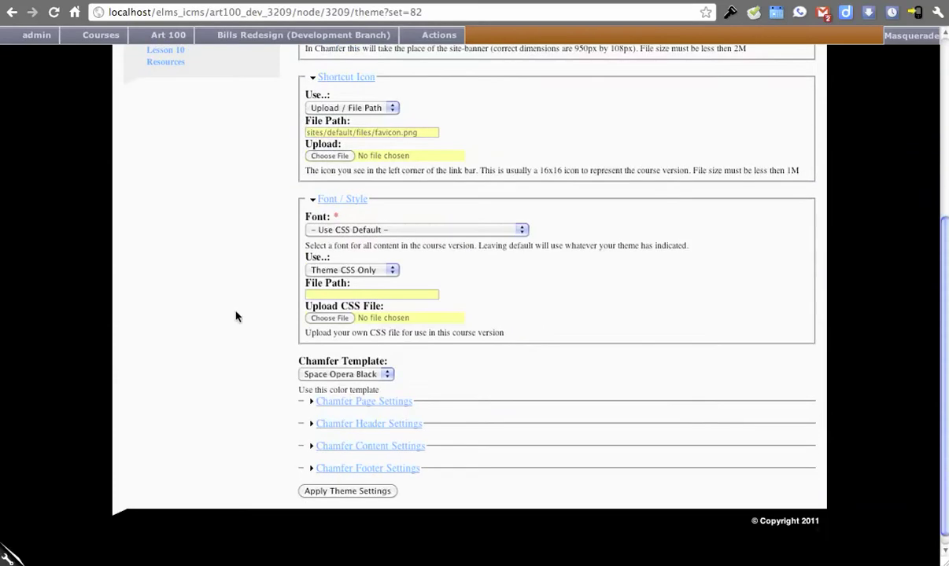
left_click(352, 404)
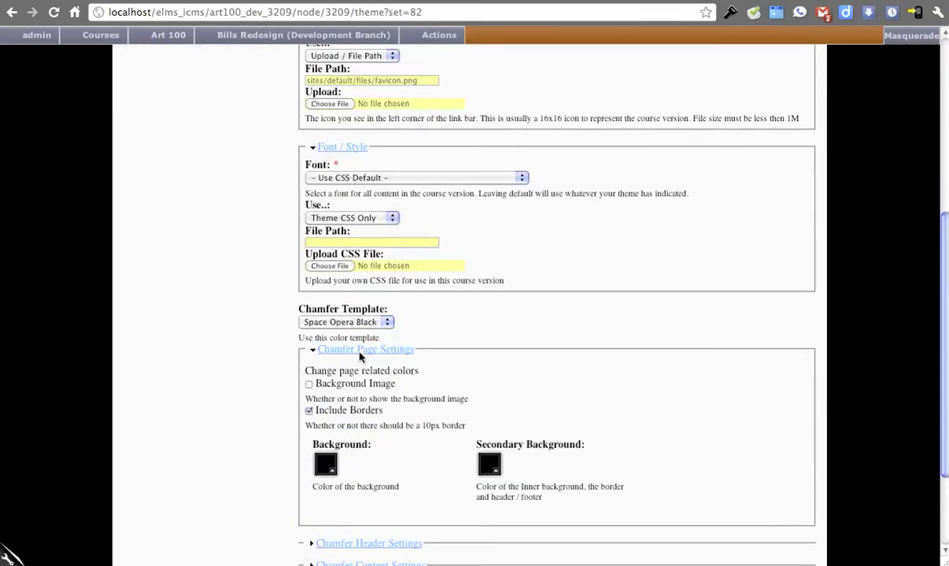
- Reload to apply the new theme and go to the version's Check Links page
key("super+r")
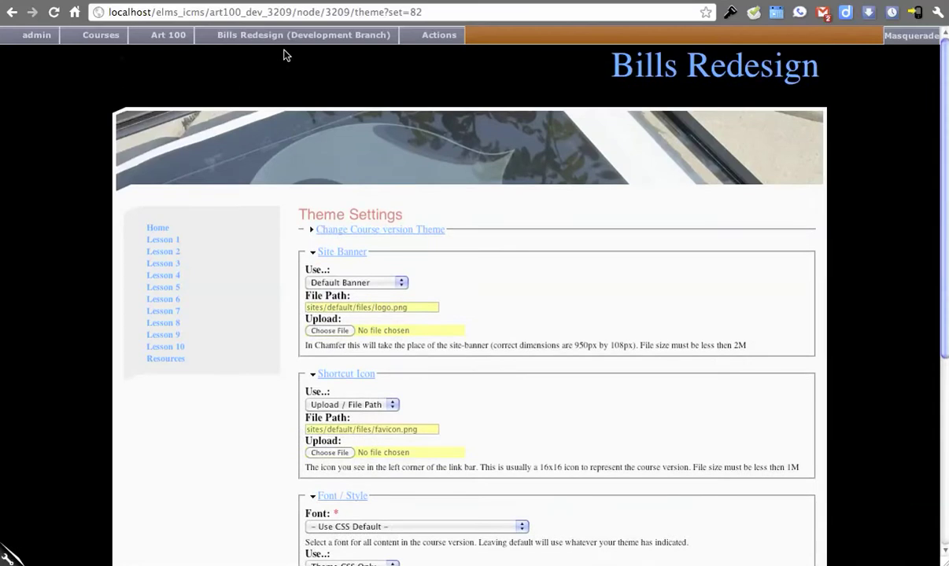
mouse_move(279, 36)
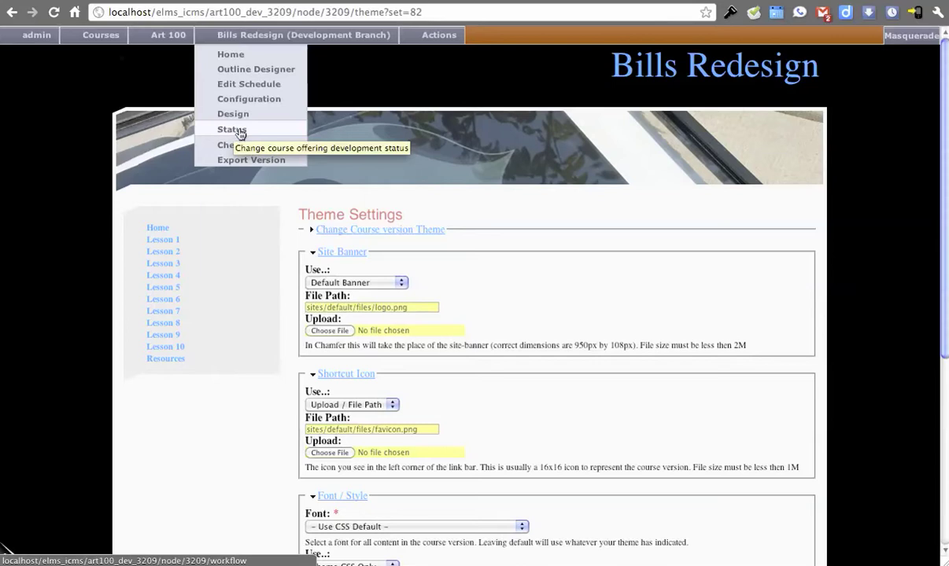
left_click(238, 143)
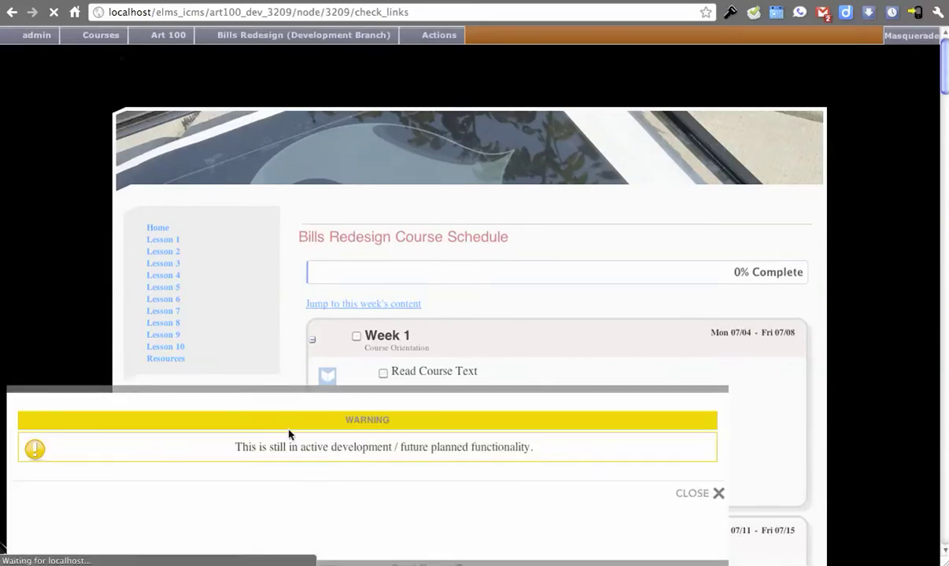
- Dismiss the in-development warning and go to the Export Version page
left_click(716, 494)
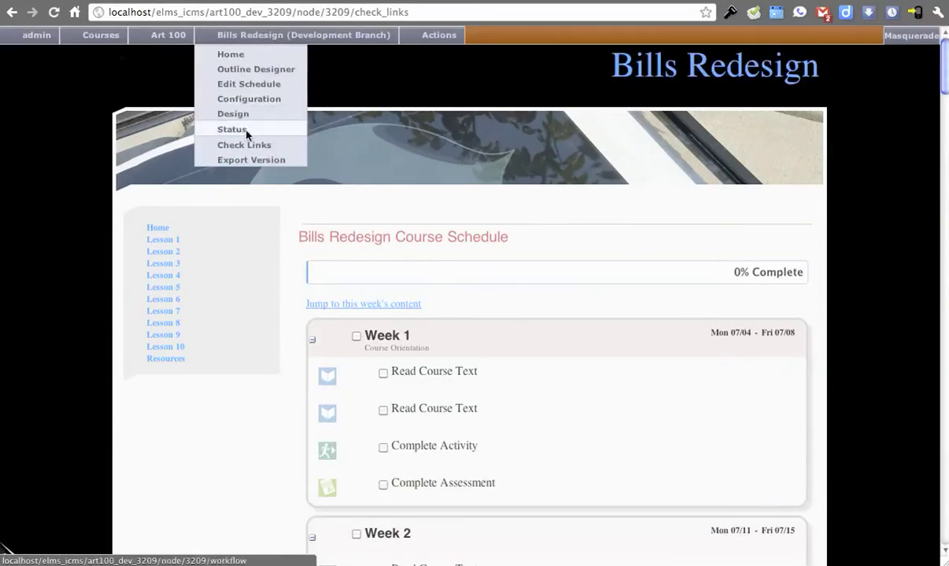
left_click(254, 160)
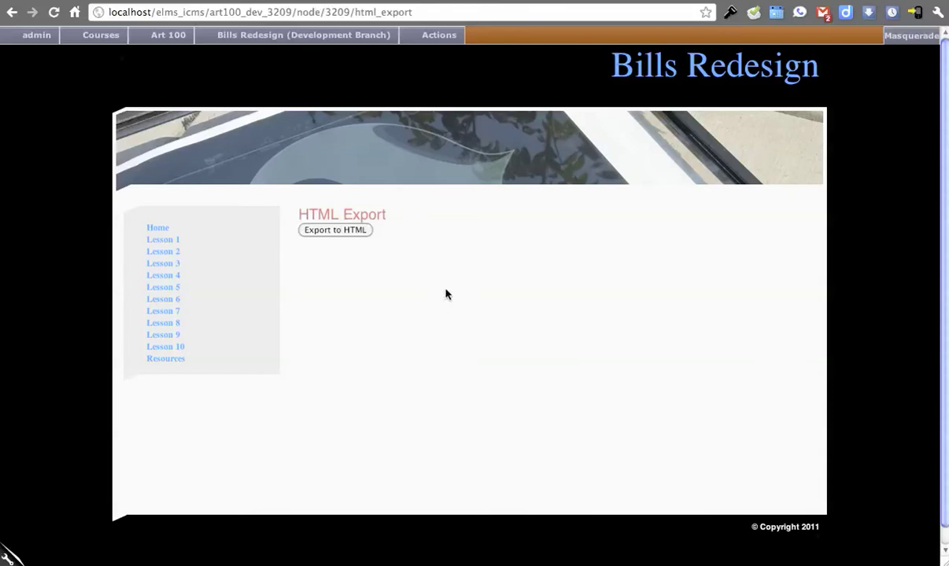
- Leave the Bills Redesign HTML Export page open with its Export to HTML option available
mouse_move(288, 36)
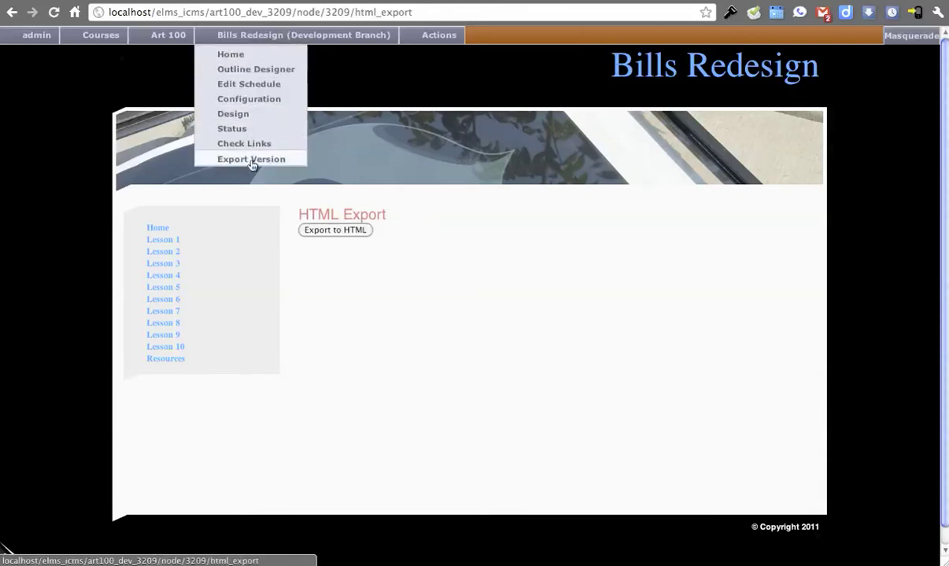